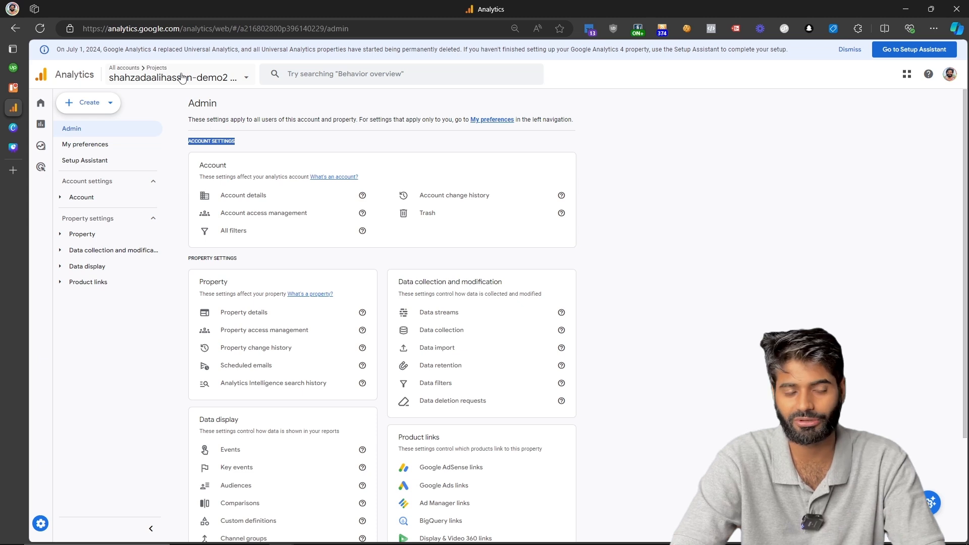
Open Account access management to list the four users with access to the account.
left_click(245, 263)
triple_click(200, 266)
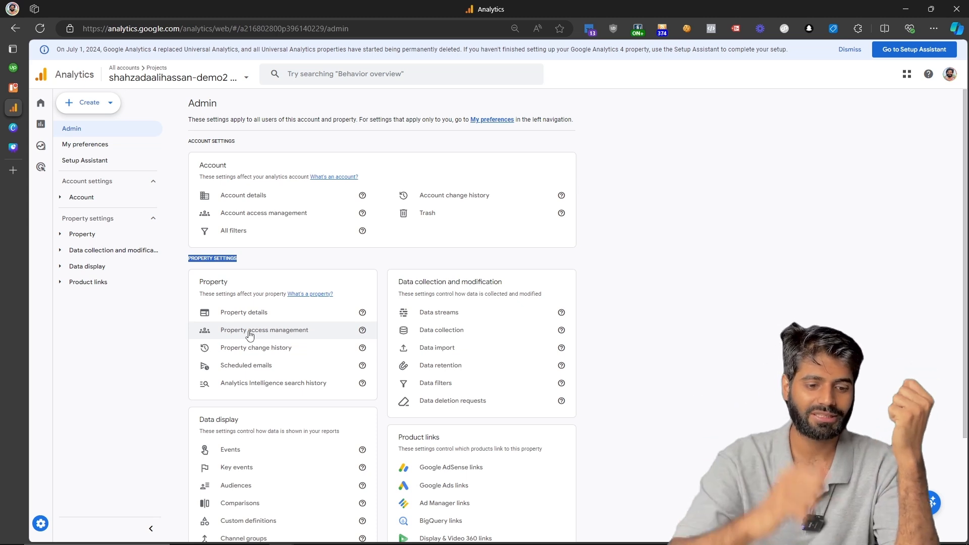
left_click(268, 218)
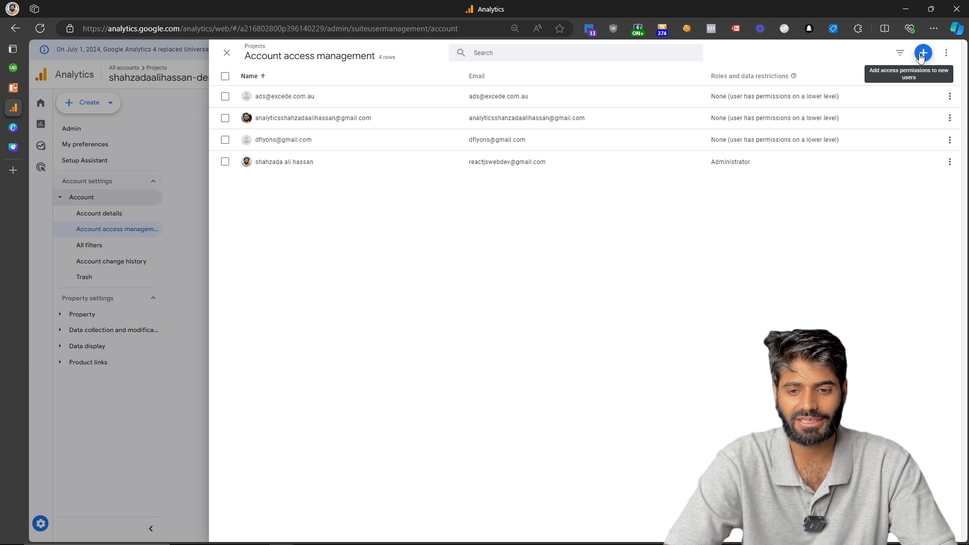
Add the new admin's e-mail address as an account user with the Administrator role.
left_click(921, 54)
left_click(896, 77)
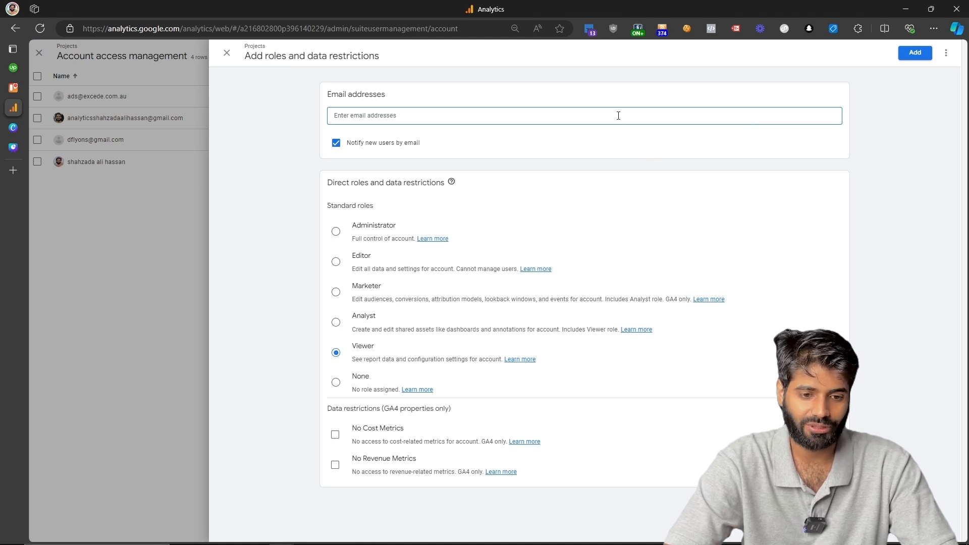
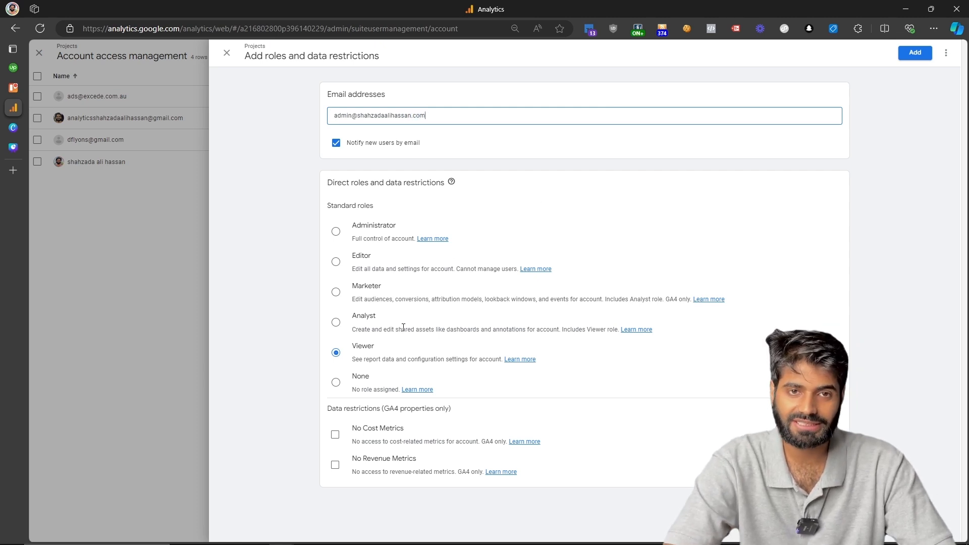
left_click(338, 234)
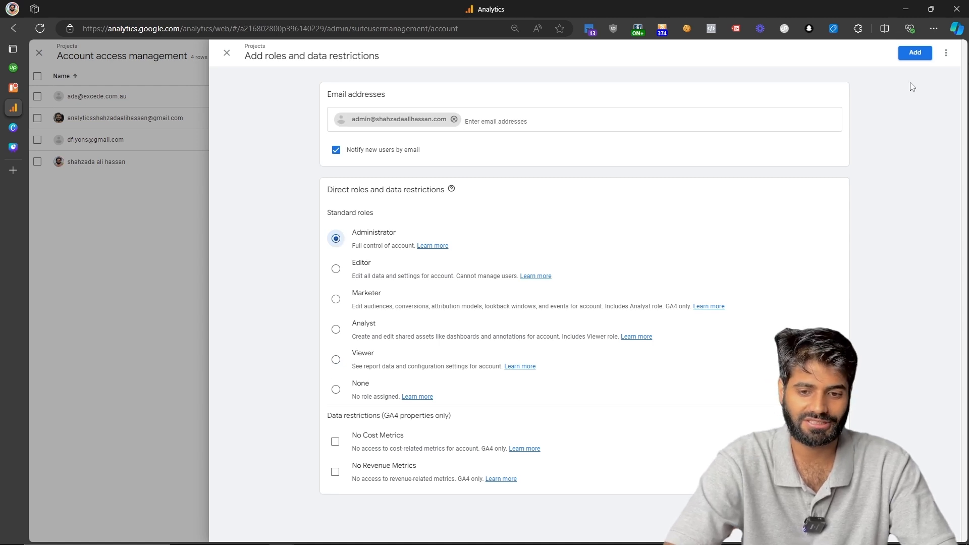
left_click(924, 53)
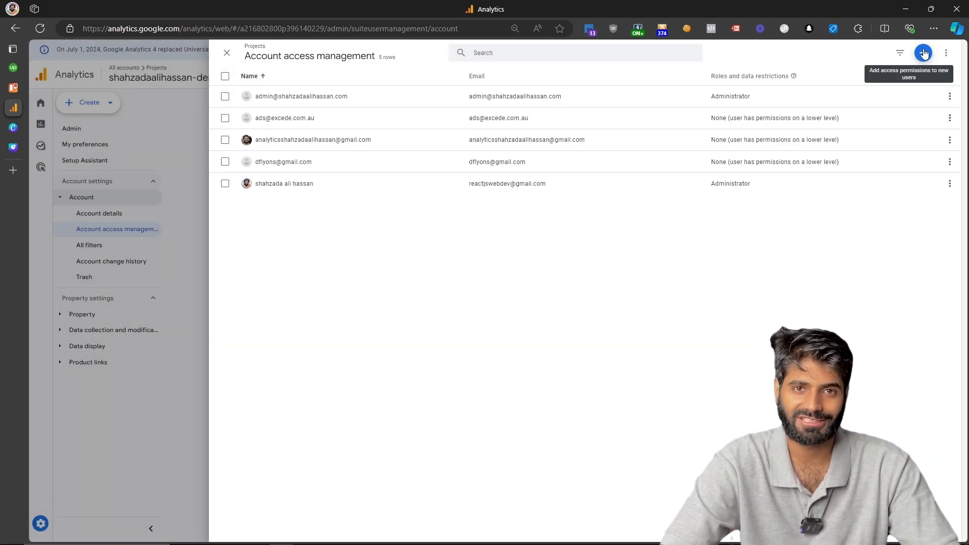
Leave the account access list and open Property access management from Admin.
left_click(179, 205)
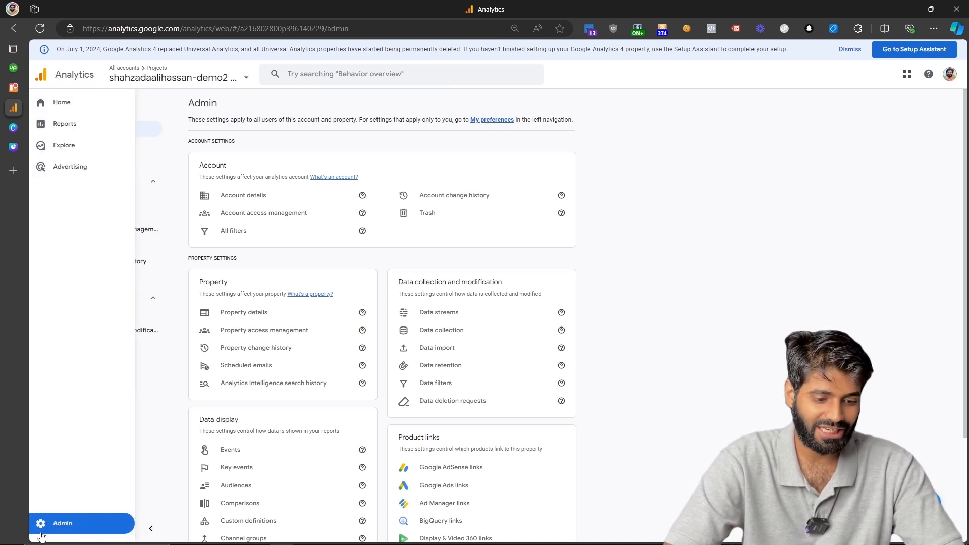
left_click(45, 533)
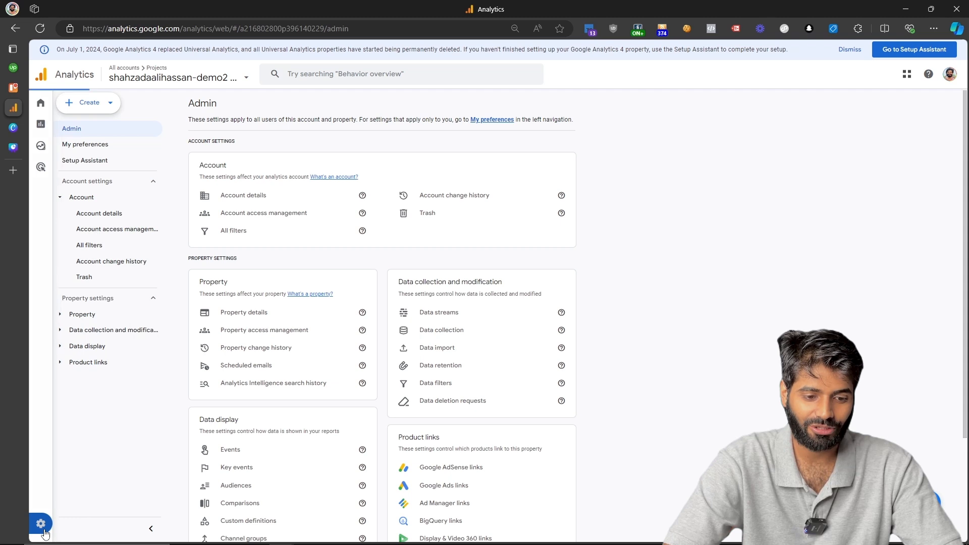
left_click(269, 330)
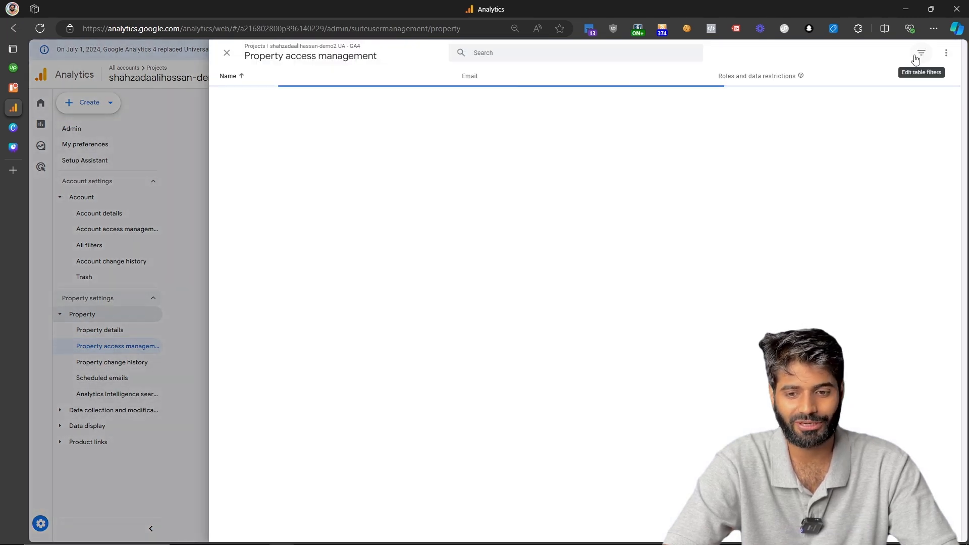
Add the analytics user's e-mail address to the property with the Editor role.
left_click(922, 54)
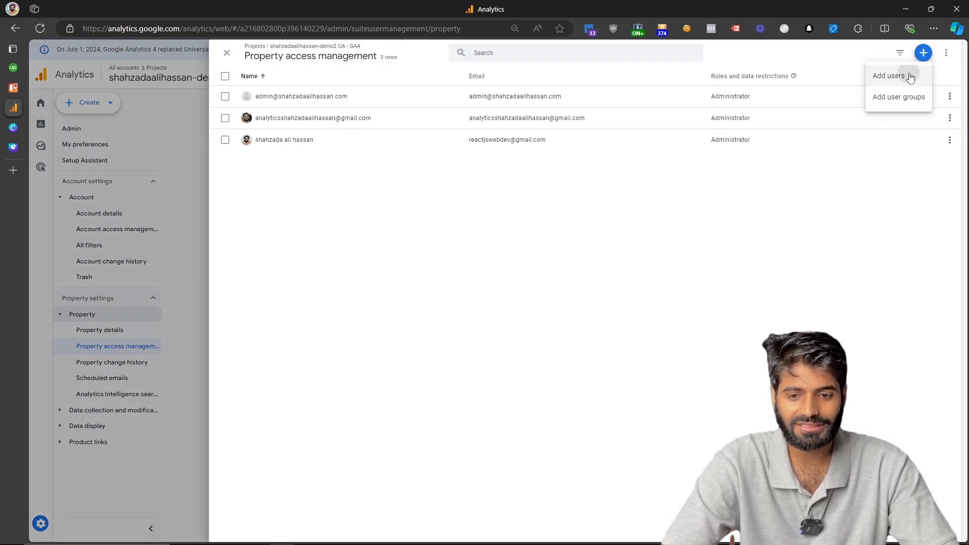
left_click(908, 75)
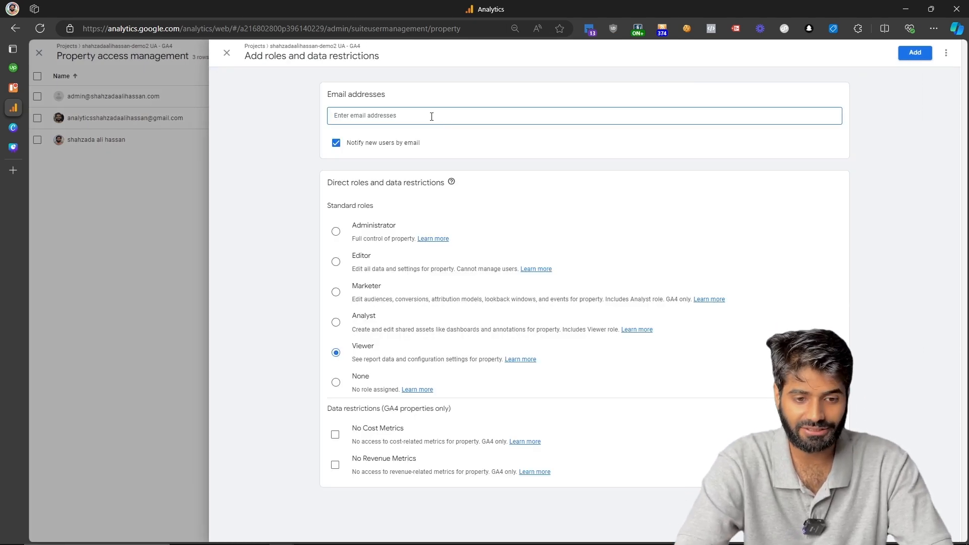
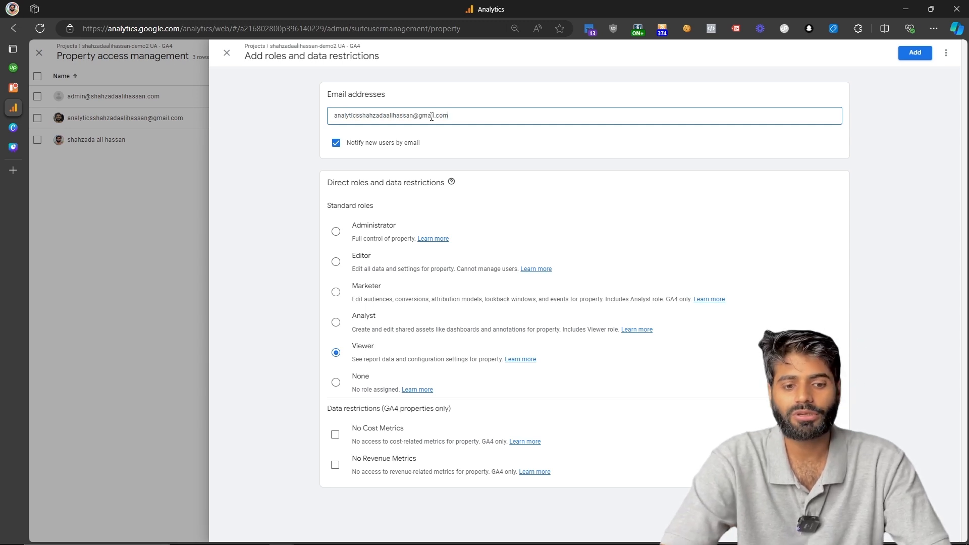
left_click(336, 262)
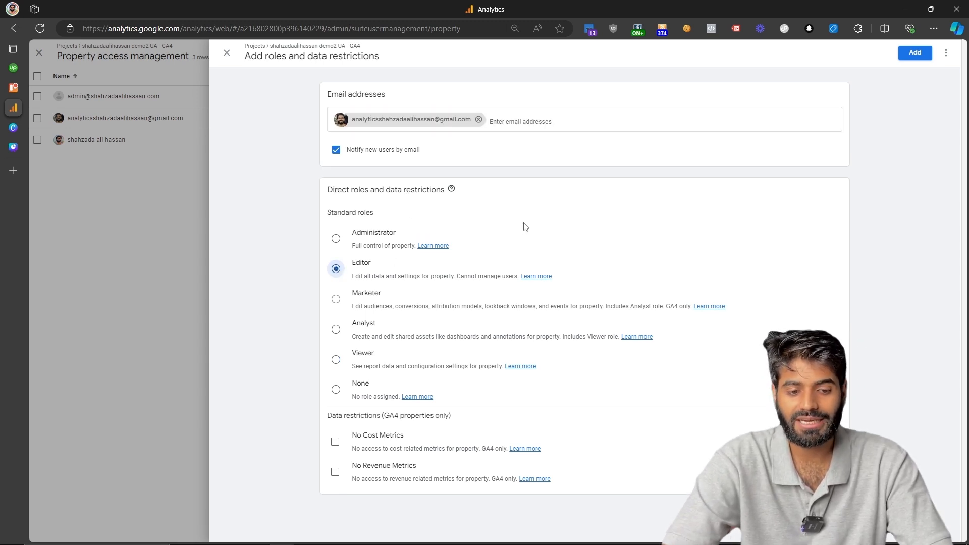
left_click(912, 59)
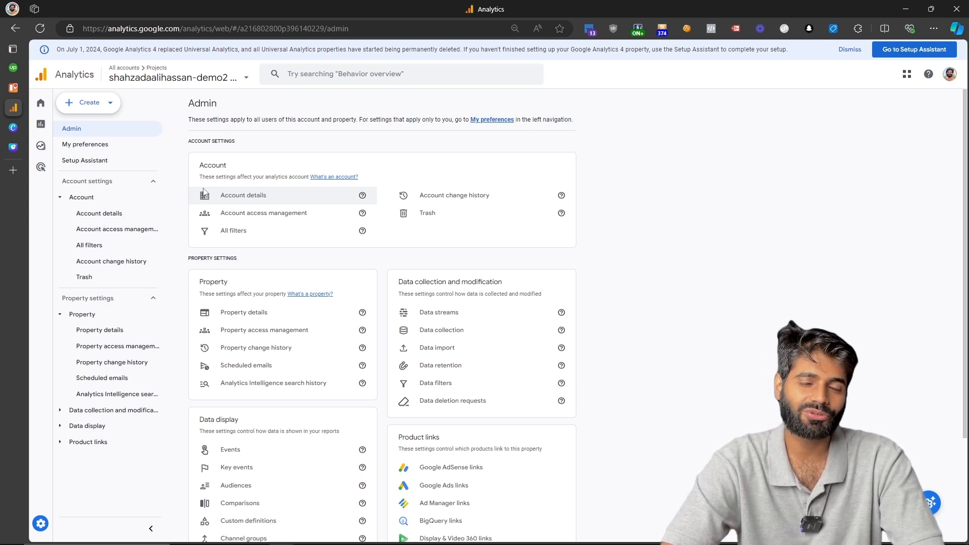
Review the external ads user's property permissions, then remove their account access entirely.
left_click(248, 219)
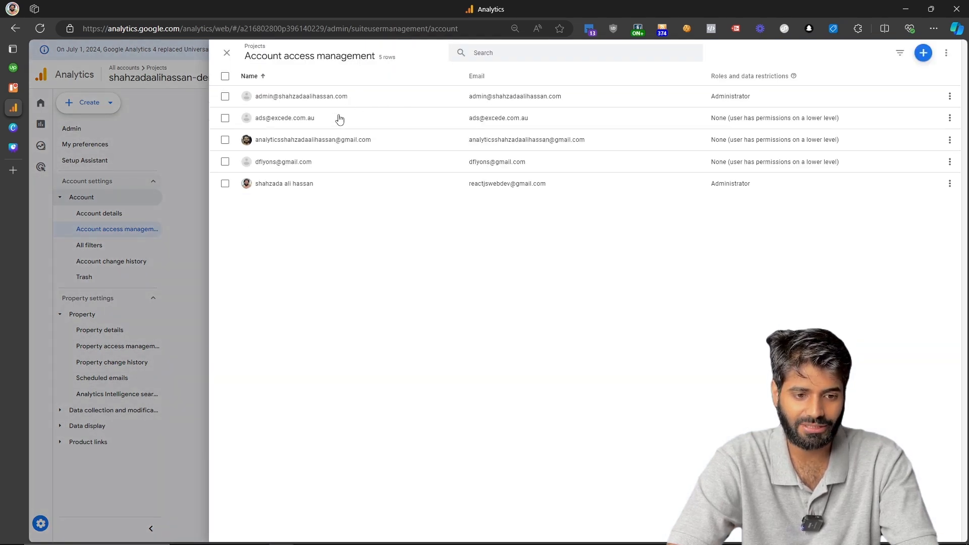
left_click(336, 123)
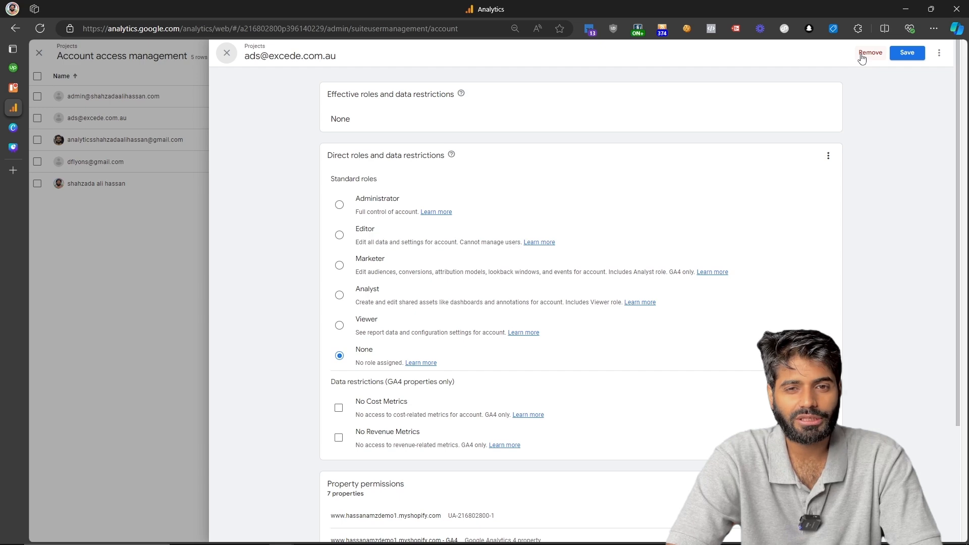
scroll(752, 214, "down", 3)
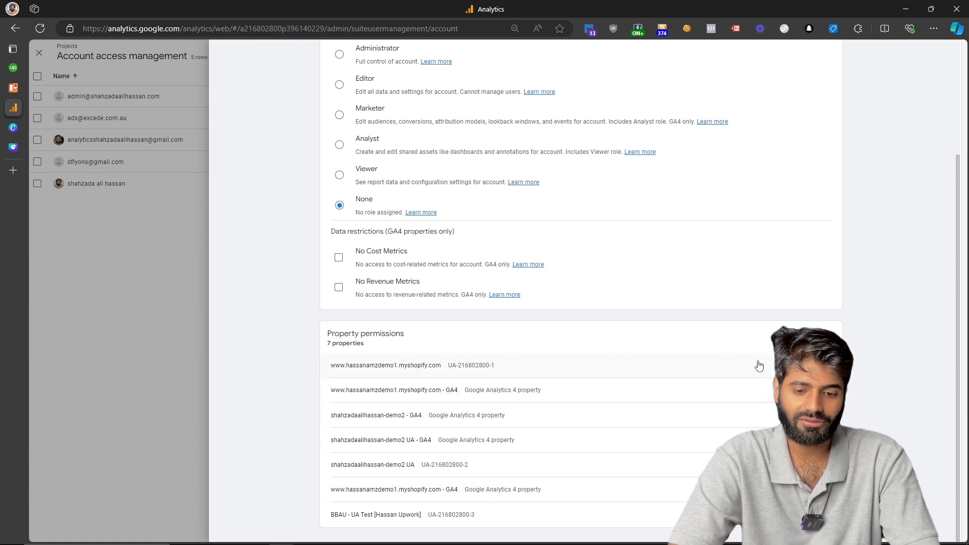
left_click(760, 367)
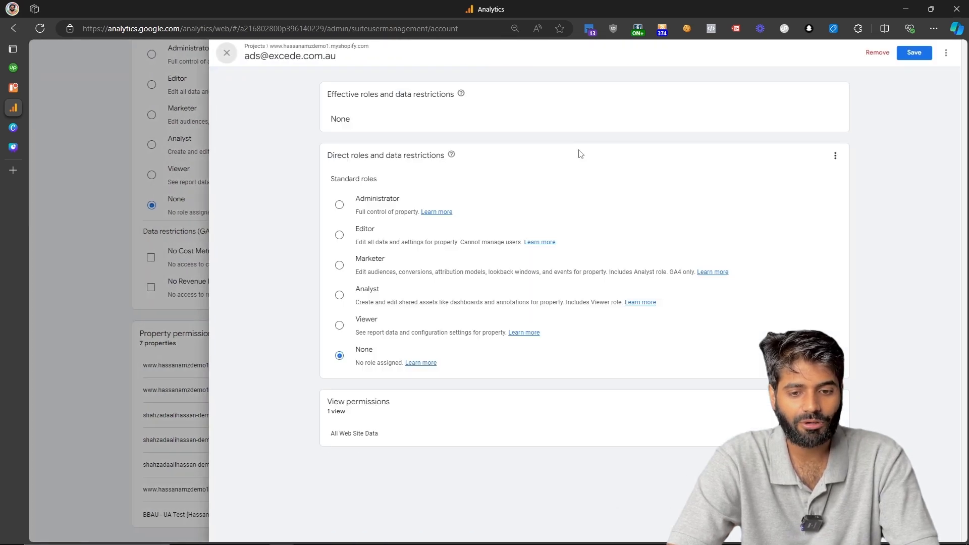
left_click(143, 250)
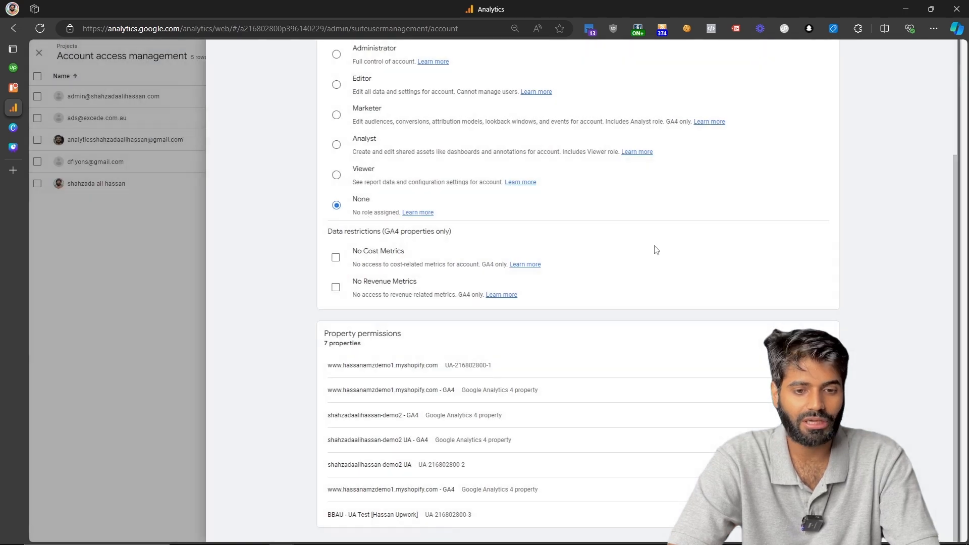
scroll(674, 248, "up", 3)
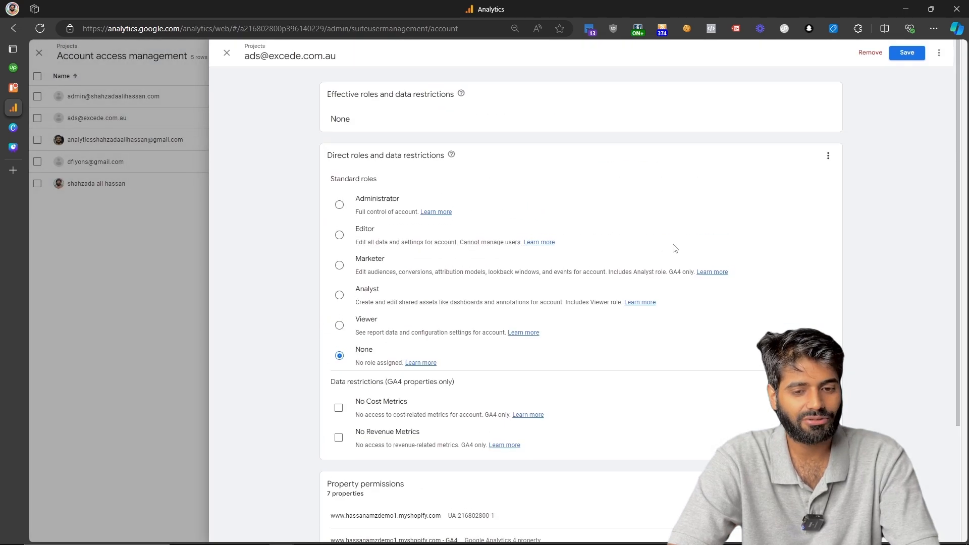
left_click(870, 53)
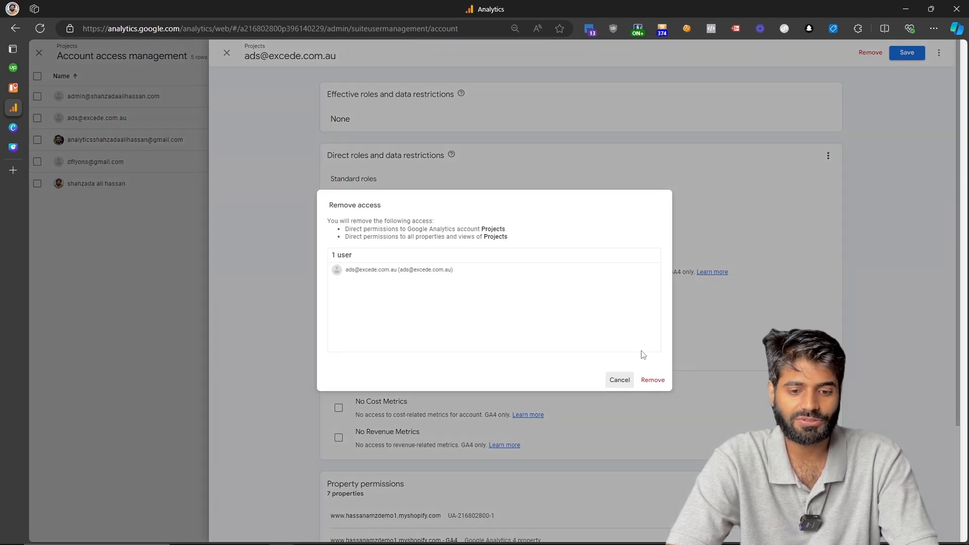
left_click(661, 383)
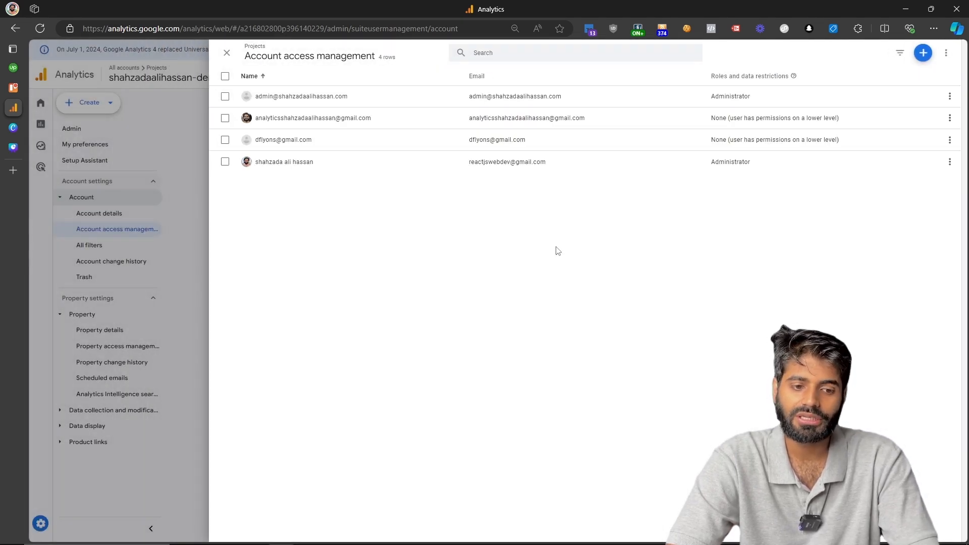
Change the admin-domain user's account role to None and save the change.
left_click(429, 98)
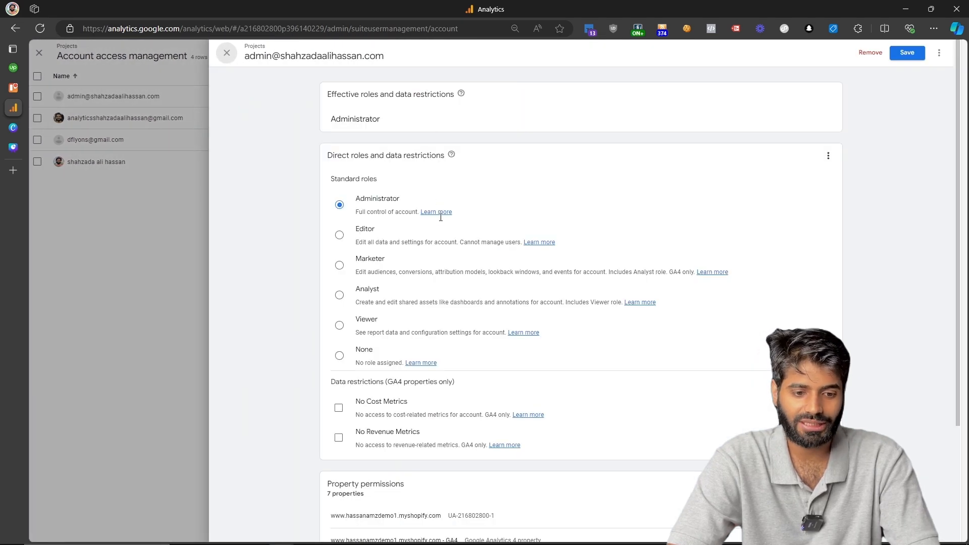
scroll(440, 218, "down", 2)
left_click(339, 268)
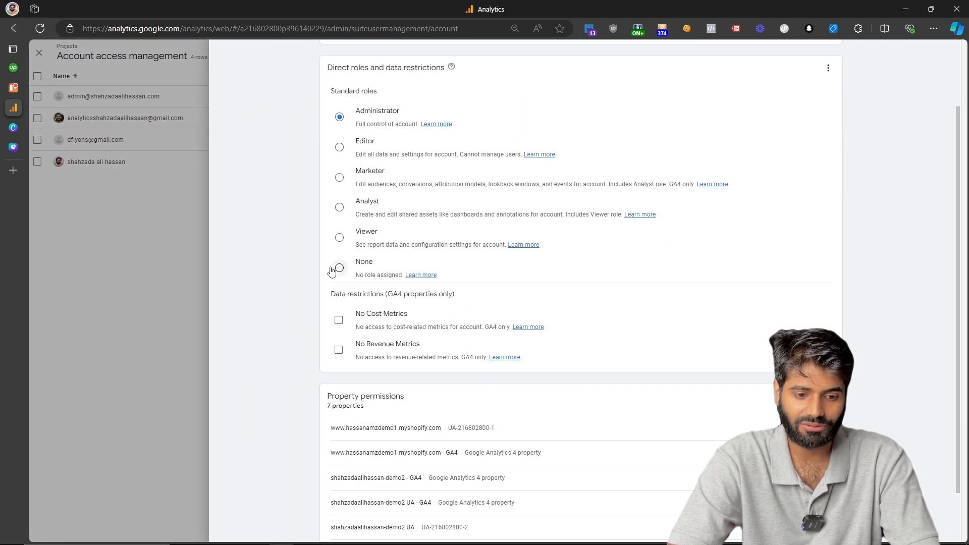
scroll(684, 441, "down", 1)
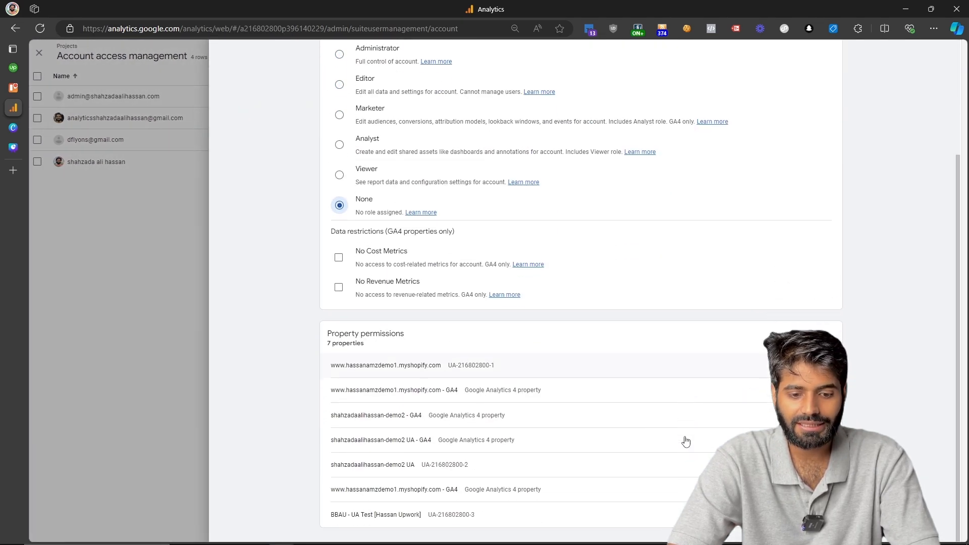
left_click(583, 389)
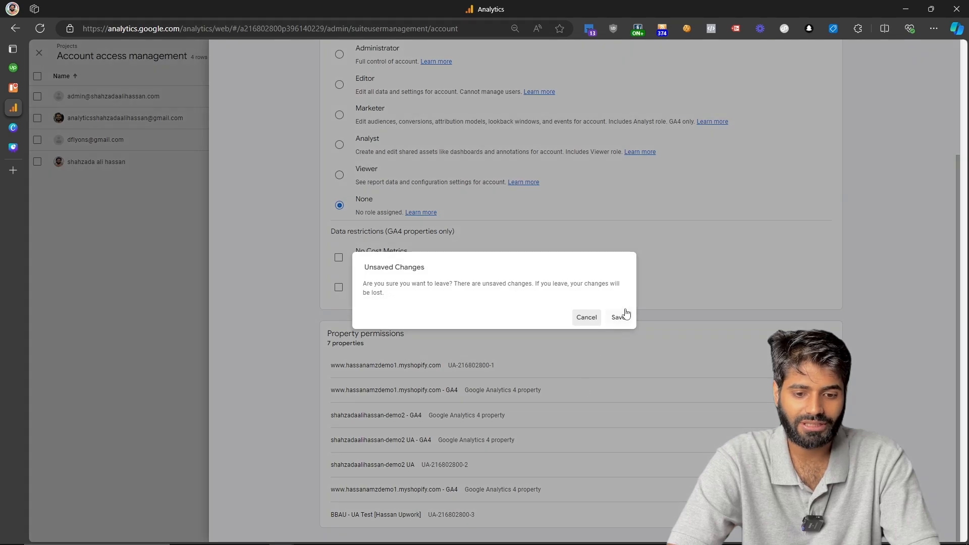
left_click(618, 317)
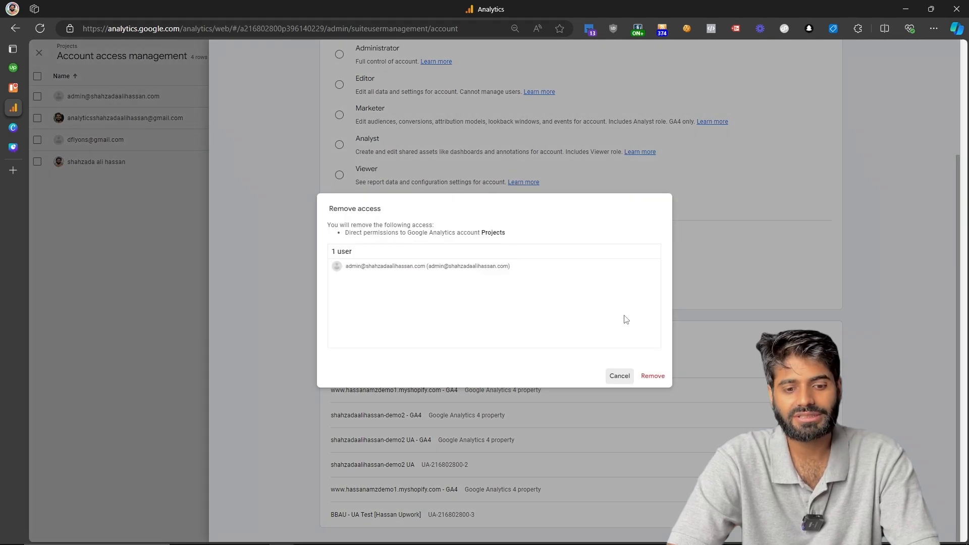
left_click(664, 381)
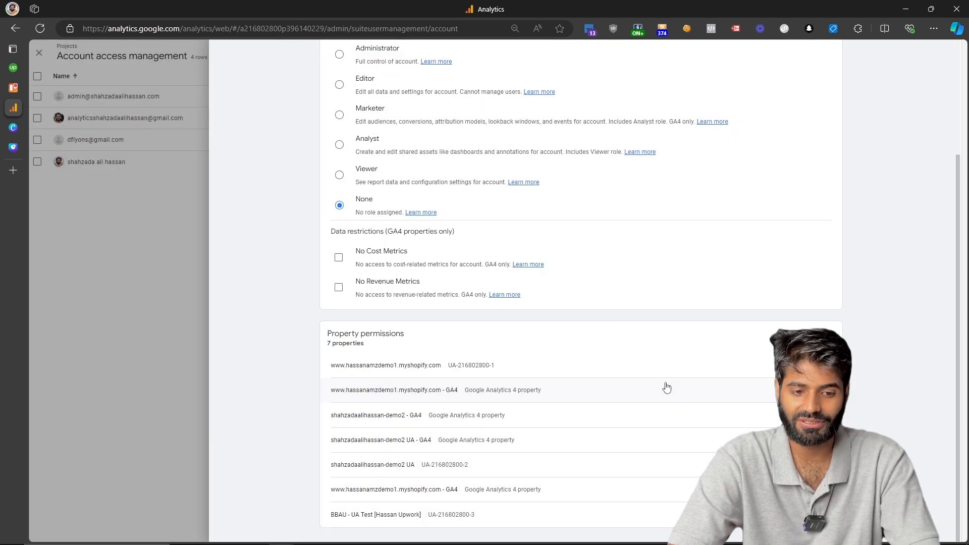
Give the admin-domain user the Editor role on the GA4 Shopify store property.
left_click(665, 382)
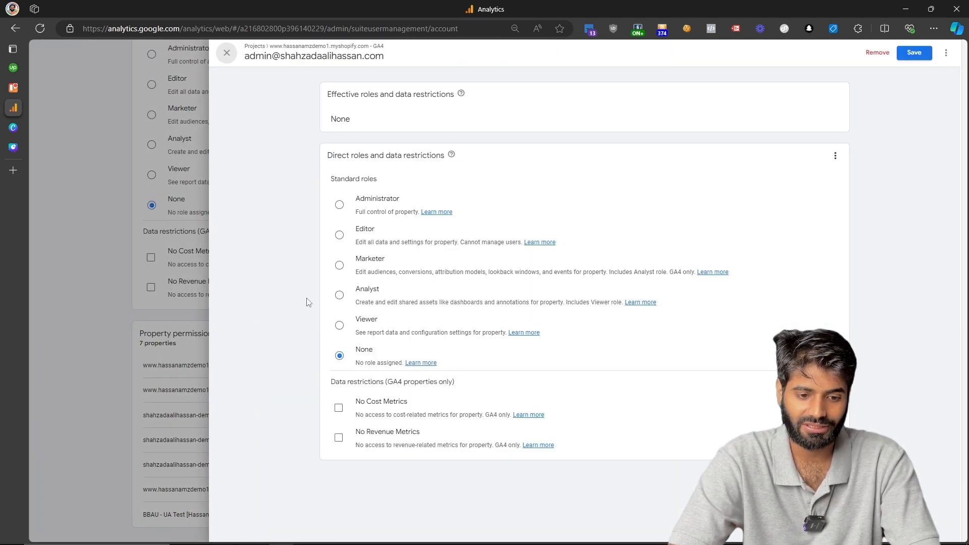
left_click(339, 235)
left_click(913, 53)
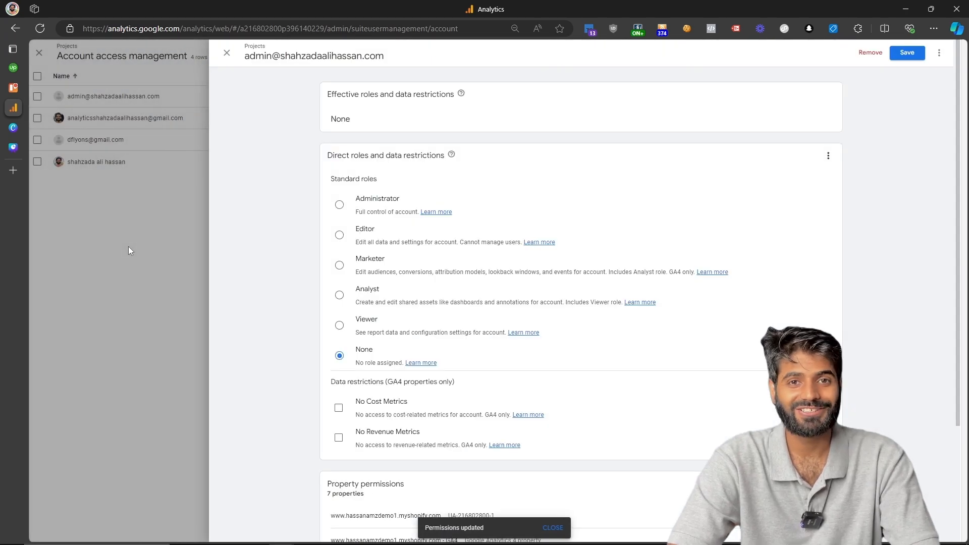
Open the last user in the access list and start removing their access.
left_click(128, 250)
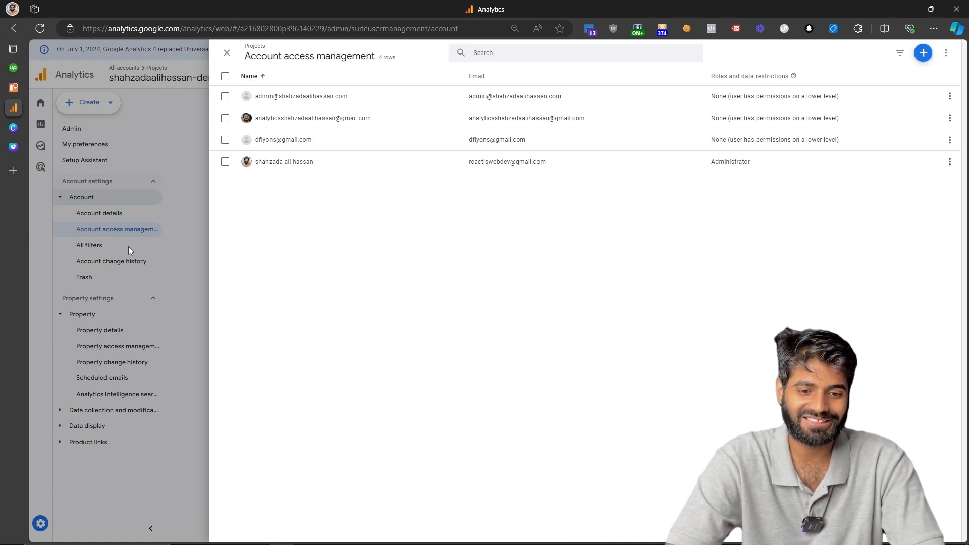
left_click(503, 162)
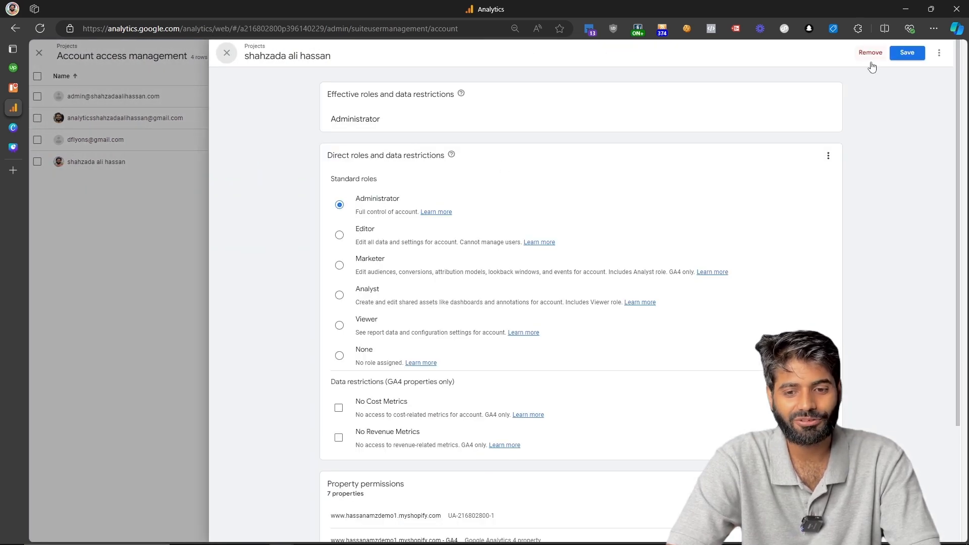
left_click(873, 57)
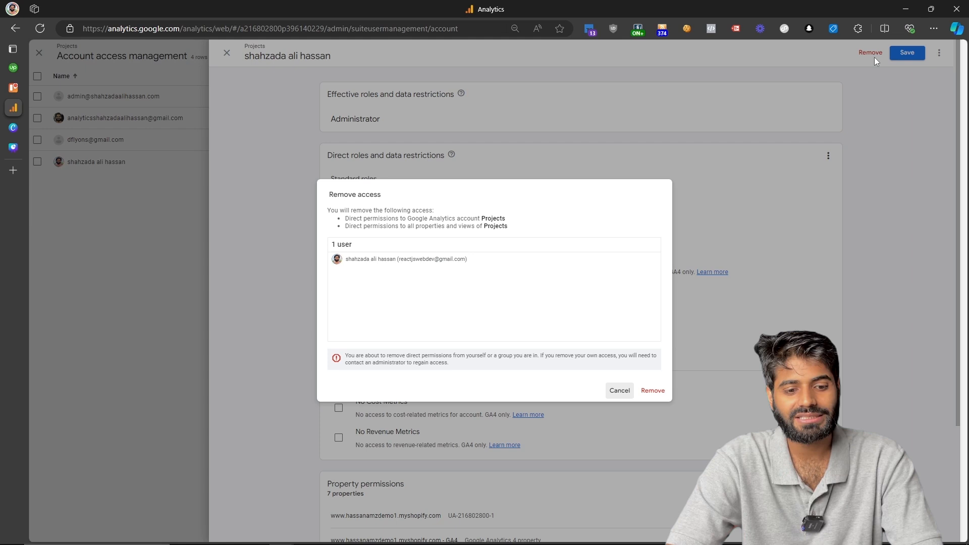